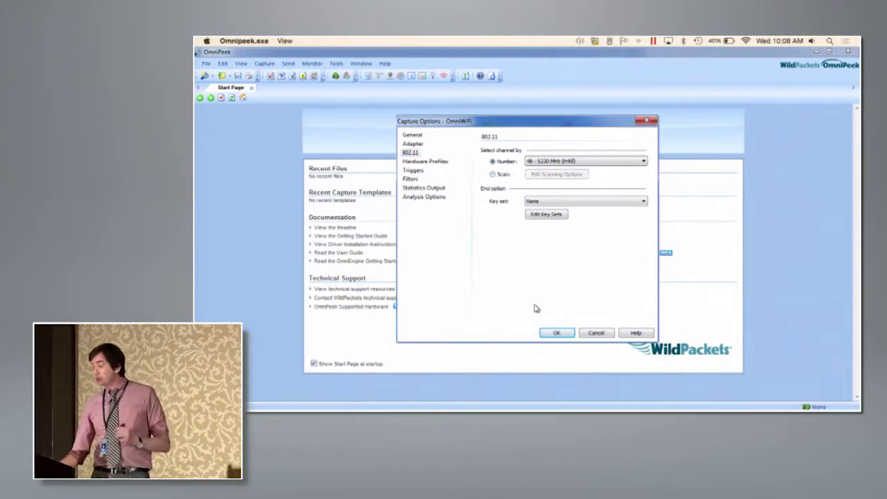
Accept the channel 48 capture options and start live wireless capture in the Capture 1 window.
left_click(559, 332)
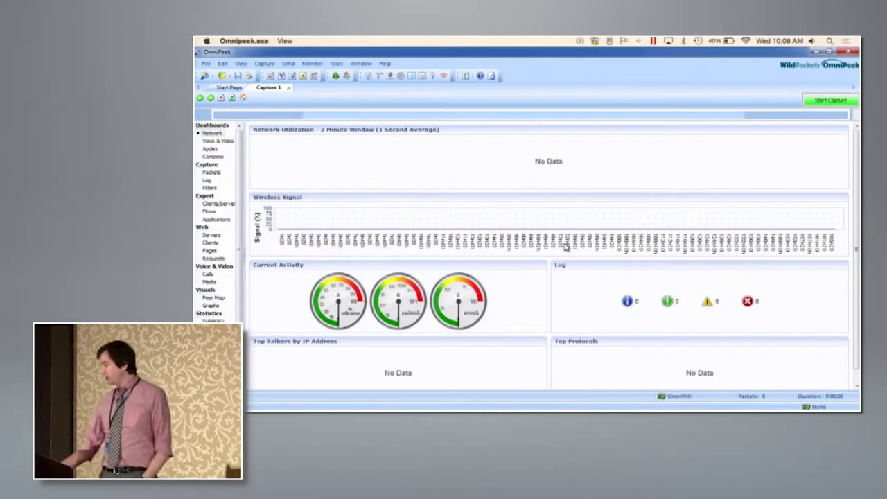
left_click(829, 101)
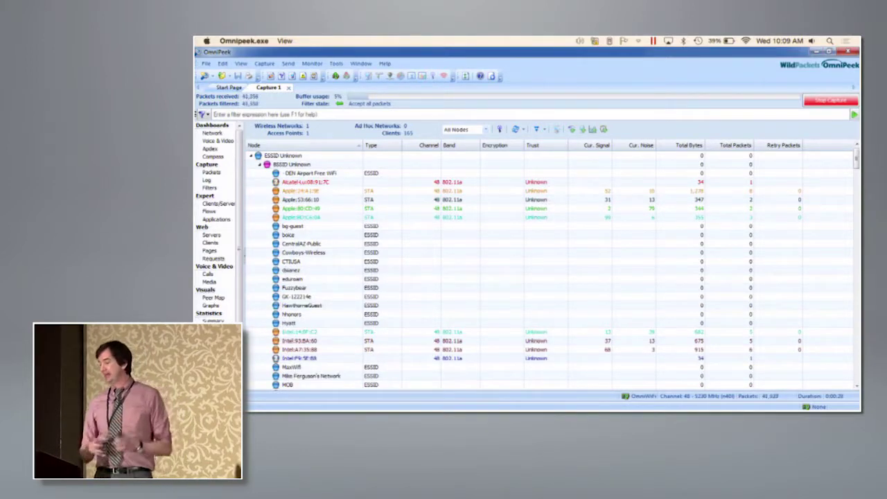
Collapse the node tree, then expand HyattMeeting and its access point 8C:0C:90:00:A1:0C to list clients.
right_click(351, 201)
left_click(322, 228)
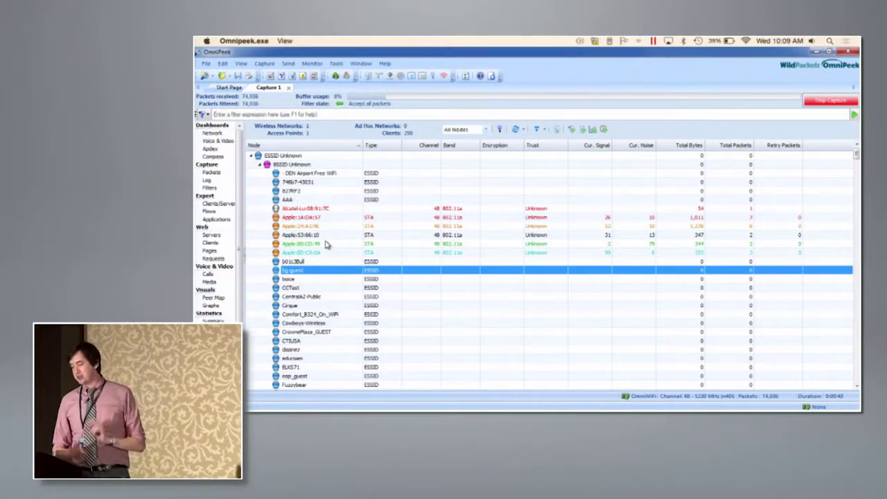
right_click(331, 208)
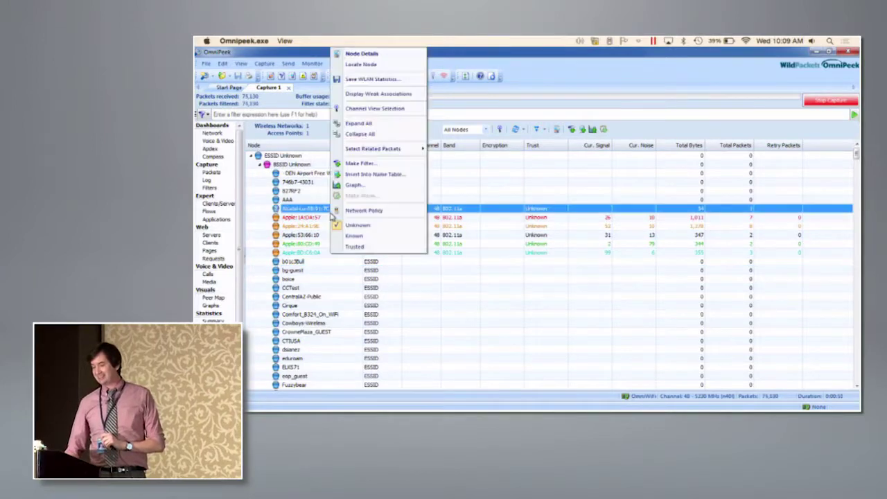
left_click(374, 136)
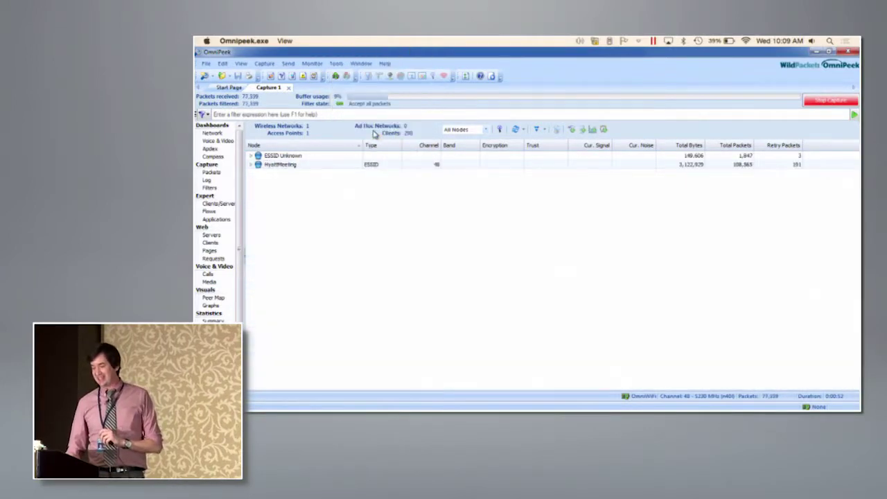
left_click(252, 165)
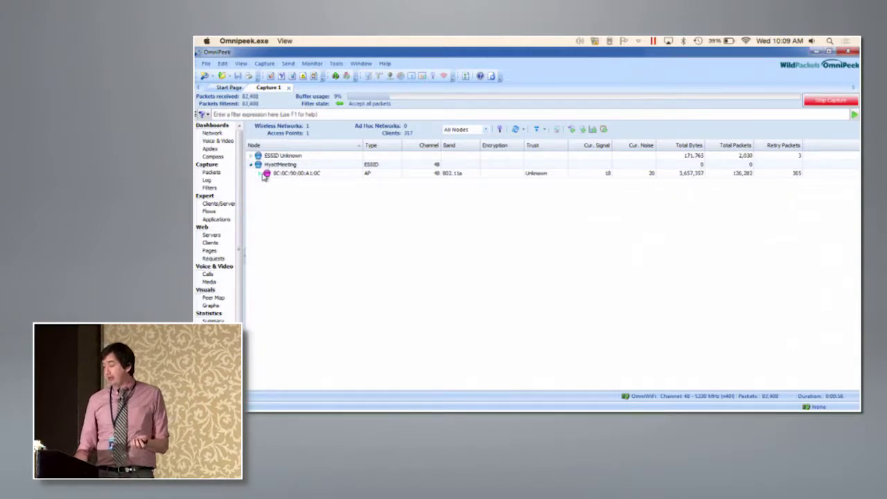
left_click(262, 174)
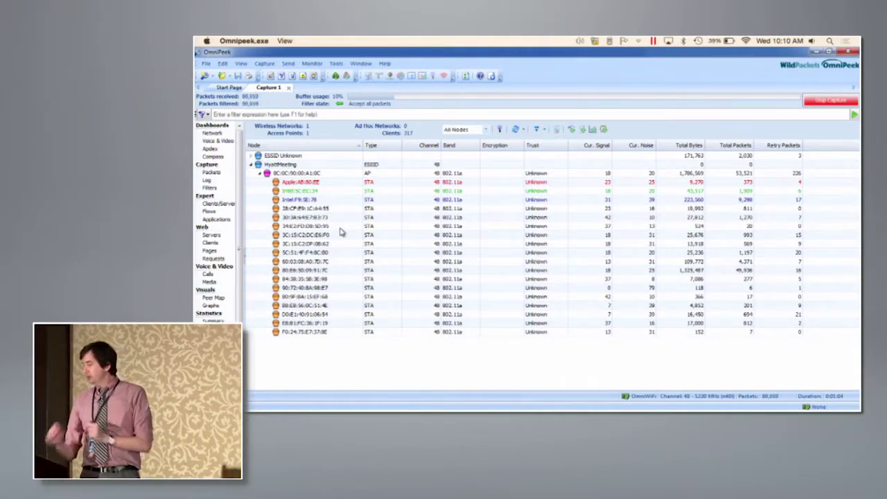
Add client 80:E6:50:09:91:7C to the name table with the name TestDevice.
left_click(629, 271)
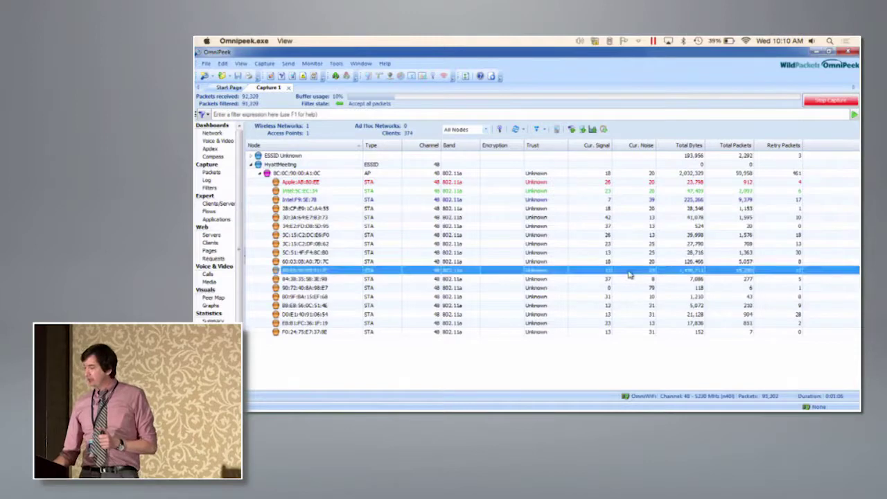
right_click(302, 271)
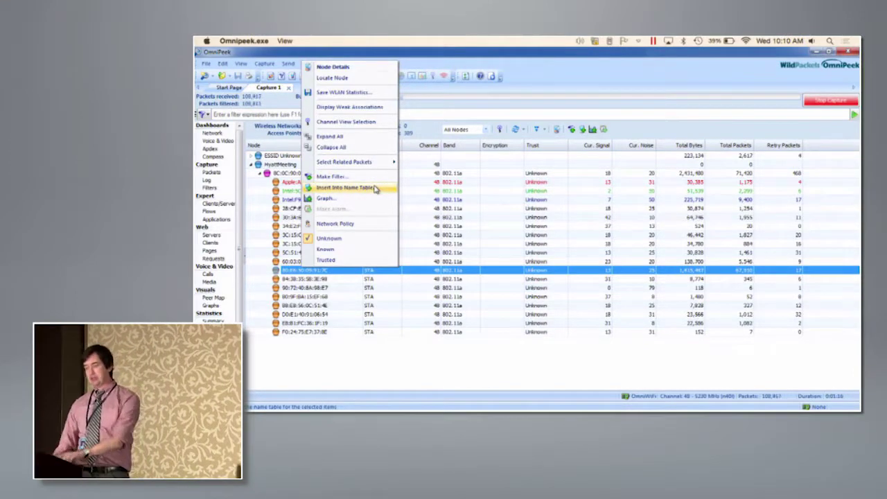
left_click(375, 188)
type("TestDevice")
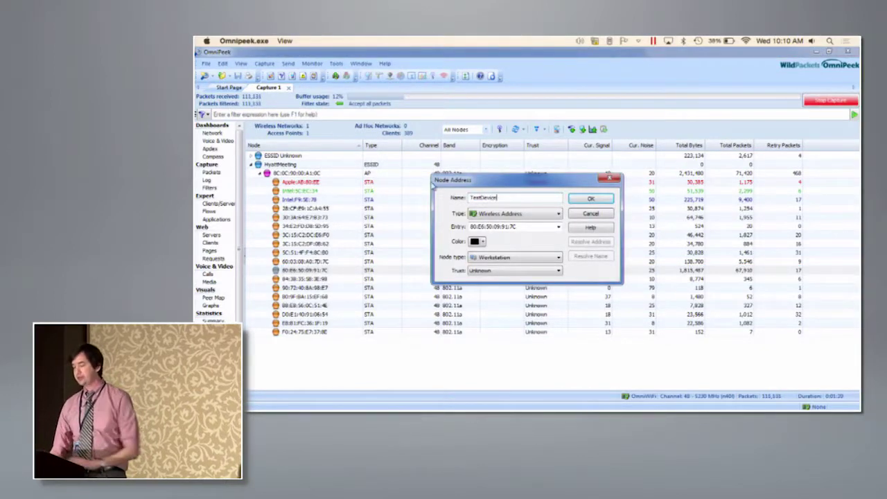
left_click(590, 199)
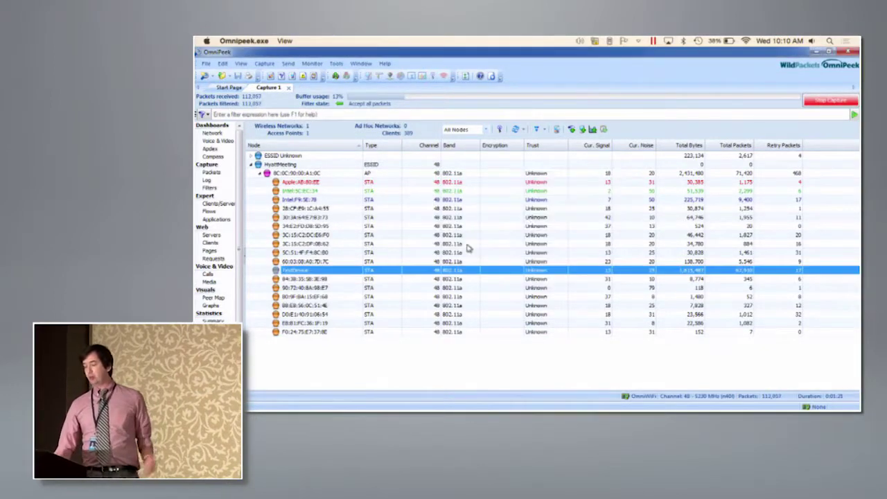
Make an address filter named TestDevice from the TestDevice client and show the Filters list.
right_click(364, 270)
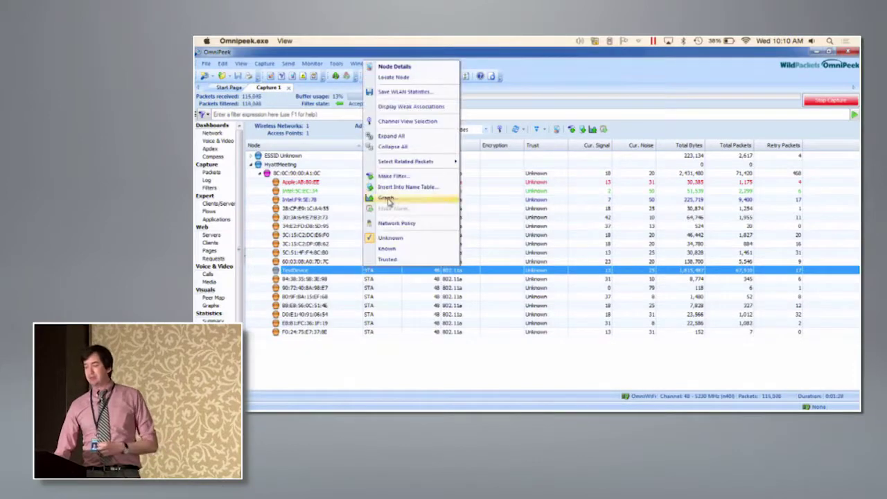
left_click(394, 179)
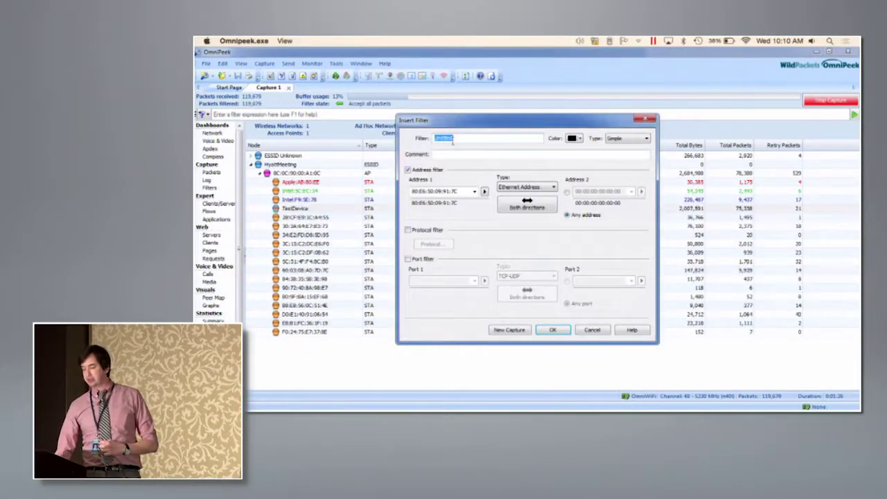
type("TestDevice")
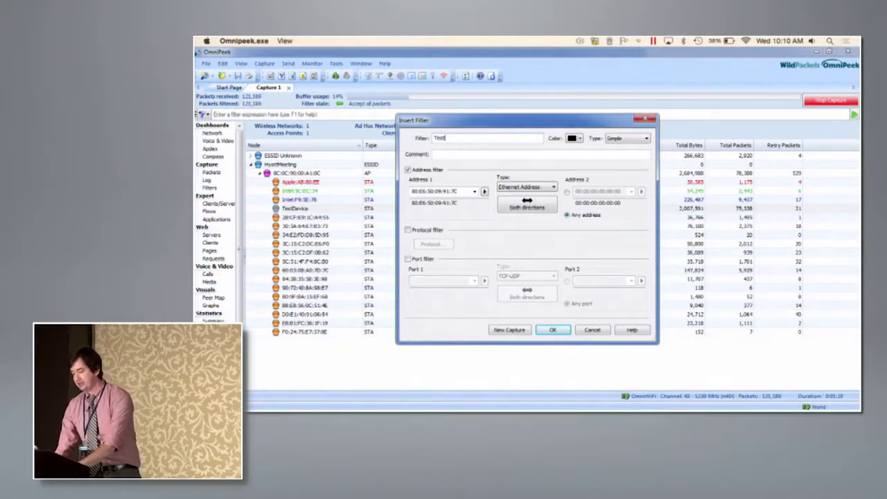
left_click(563, 331)
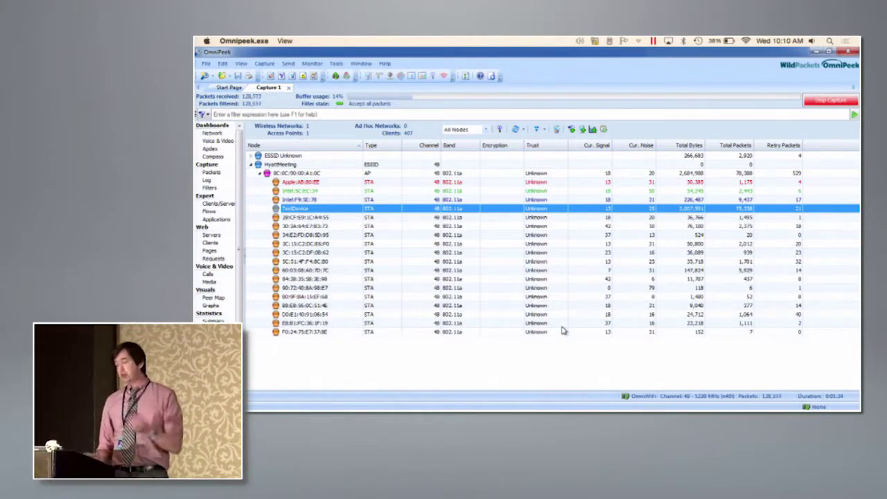
left_click(210, 187)
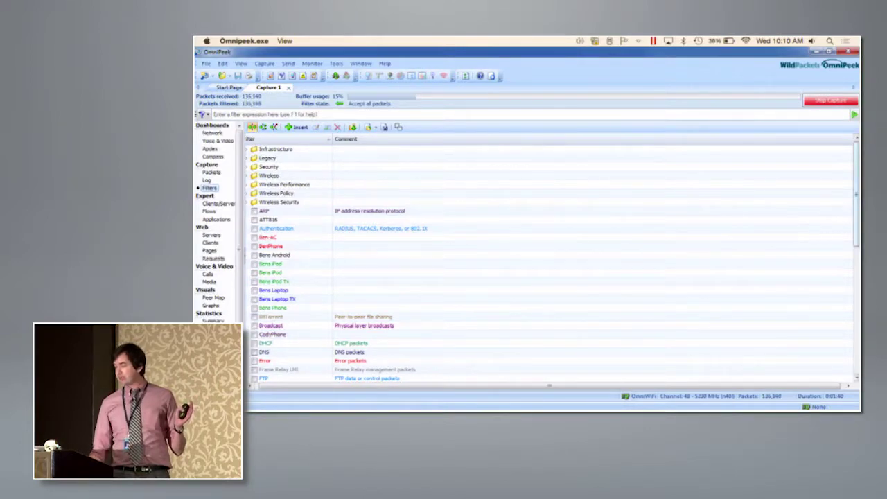
Select the TestDevice filter in the Filters list and confirm its name stays TestDevice.
left_click_drag(858, 205, 858, 331)
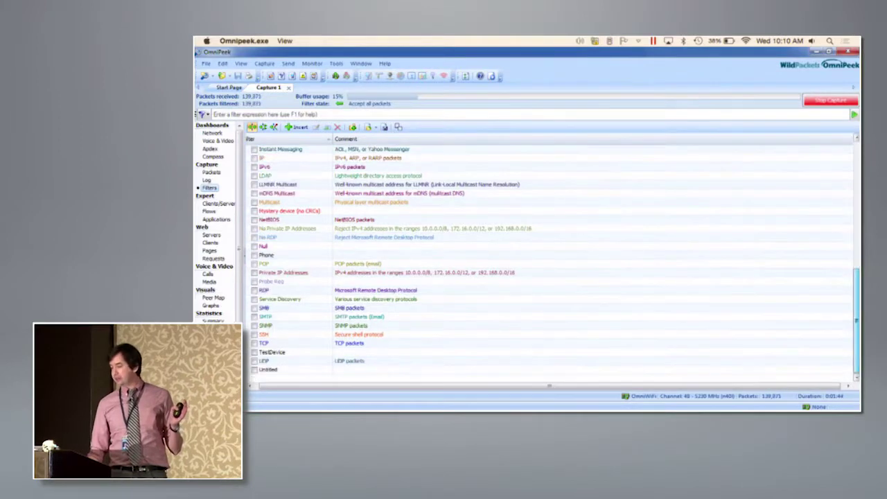
left_click(285, 353)
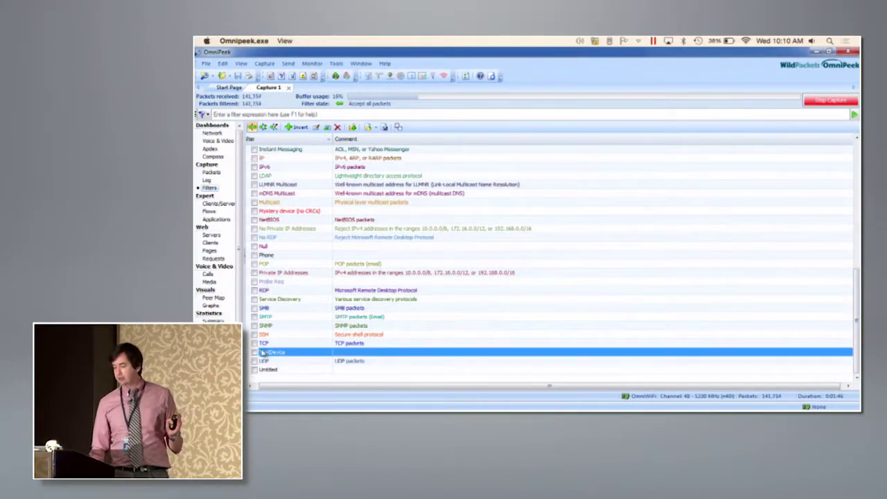
key("F2")
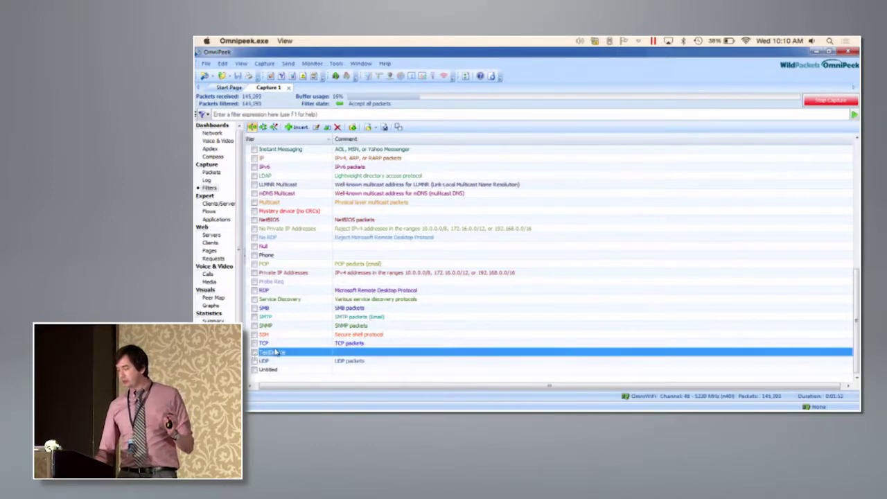
left_click(279, 344)
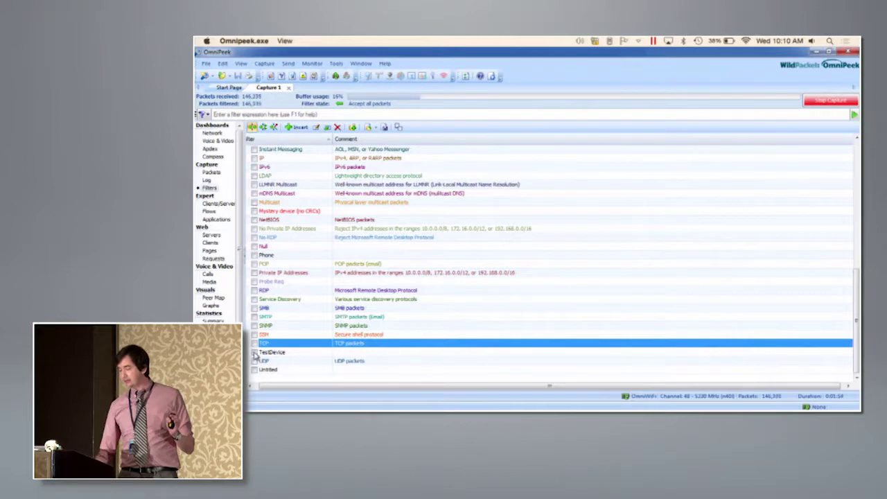
left_click(255, 354)
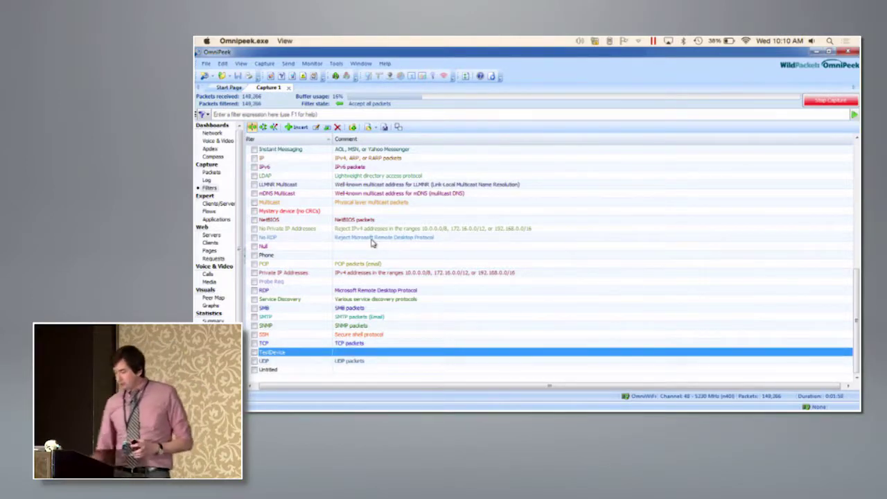
left_click(281, 351)
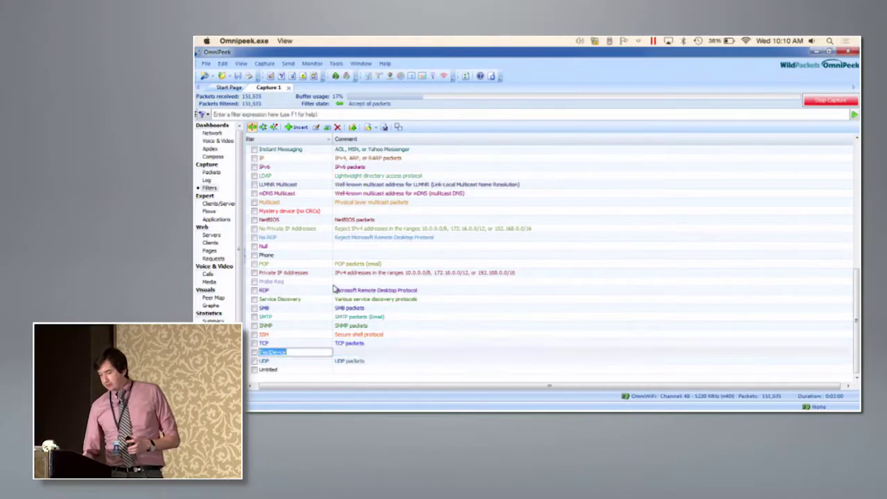
left_click(255, 354)
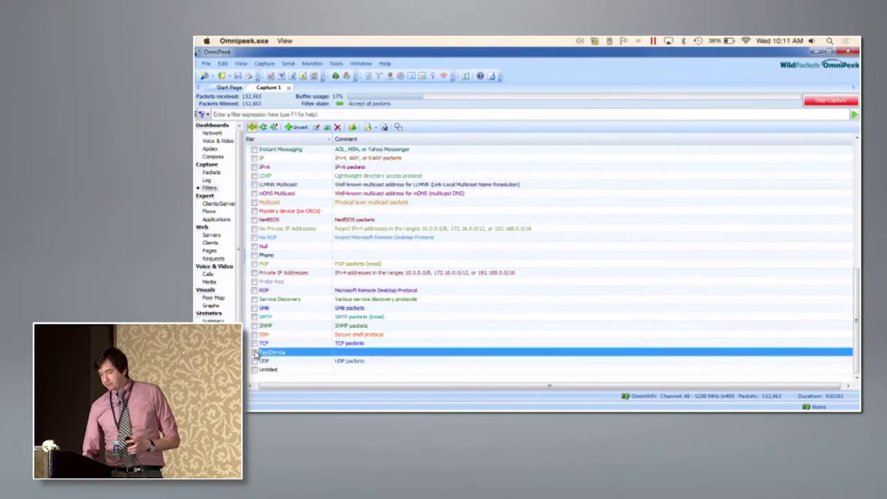
Check the TestDevice filter matches Address 1 in both directions, keeping its settings and name unchanged.
double_click(255, 353)
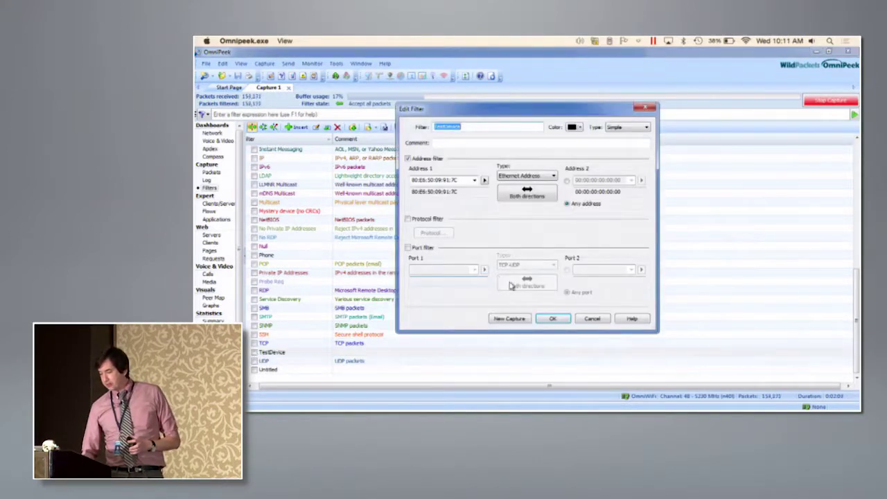
left_click(555, 318)
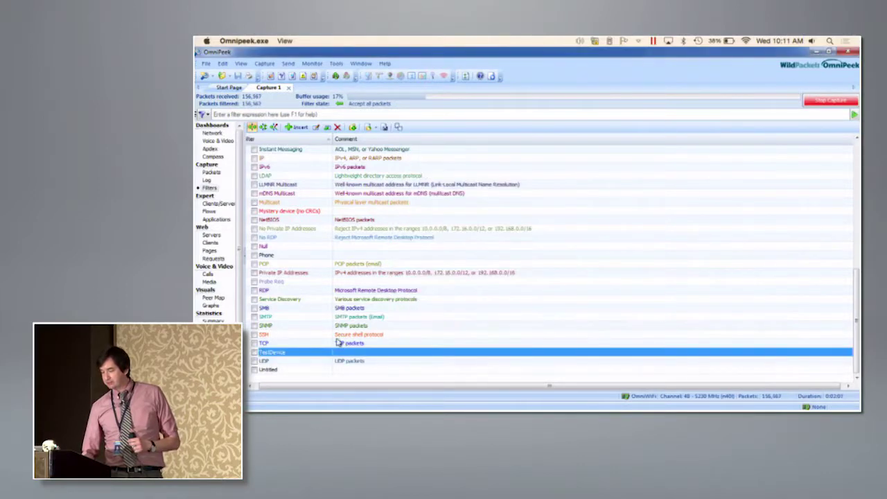
left_click(266, 352)
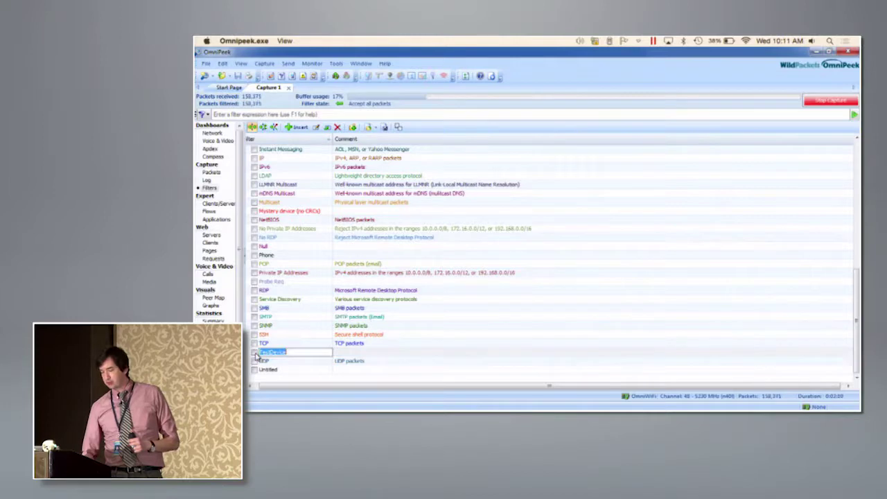
left_click(256, 329)
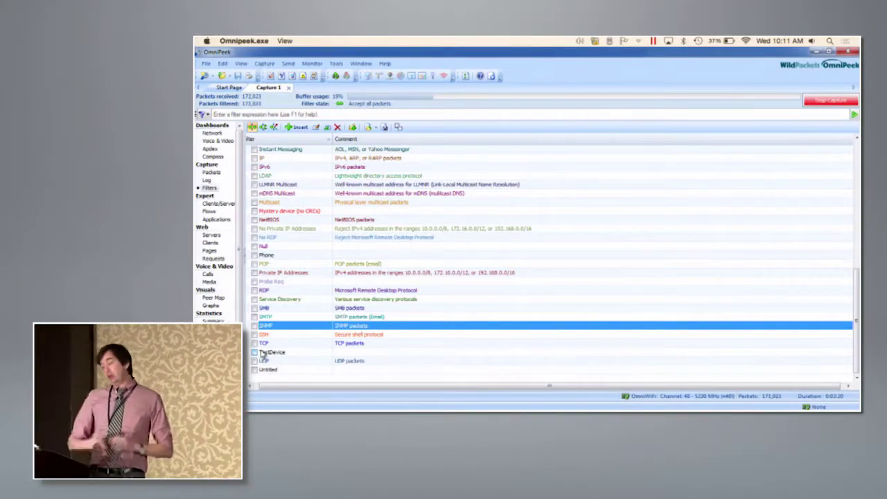
Stop the capture, filter the packet list to TestDevice, then close Capture 1 and quit OmniPeek.
left_click(842, 101)
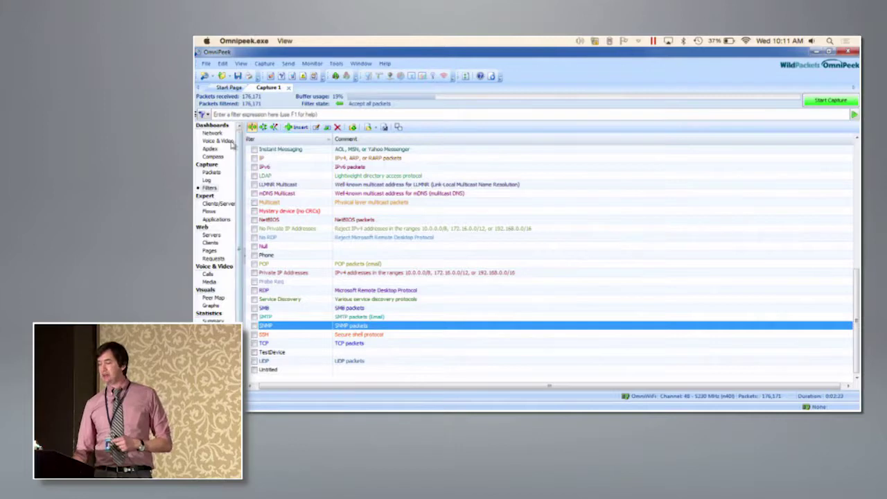
left_click(216, 174)
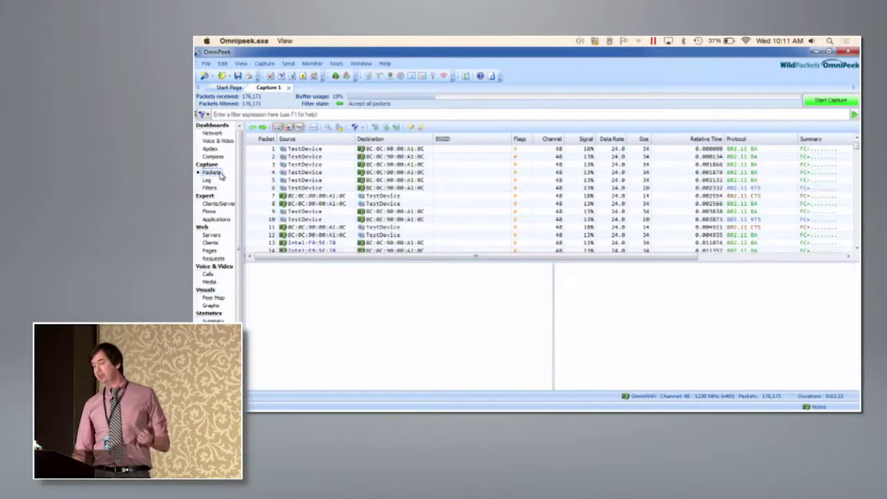
left_click(357, 128)
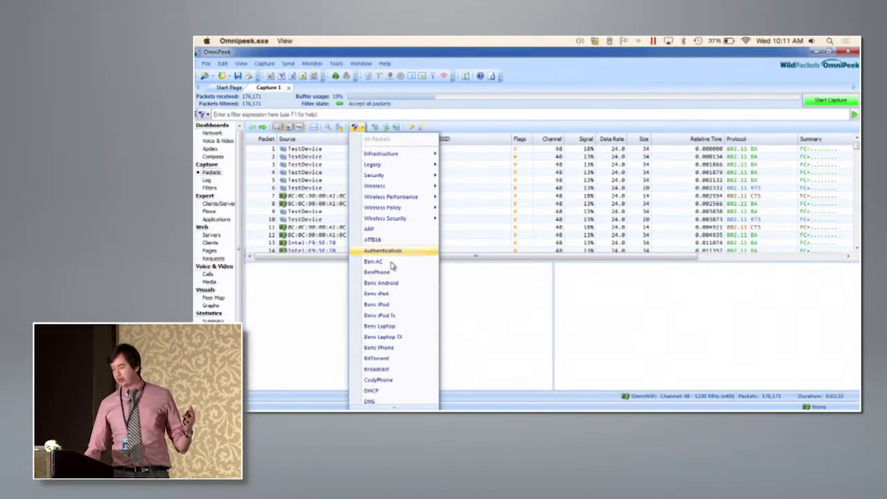
scroll(395, 388, "down", 2)
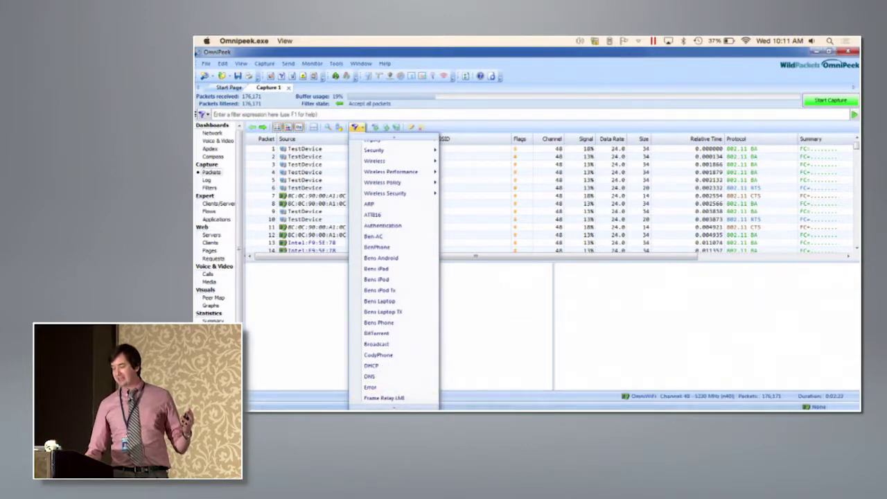
scroll(395, 402, "down", 4)
scroll(395, 408, "down", 10)
scroll(393, 402, "down", 2)
left_click(391, 390)
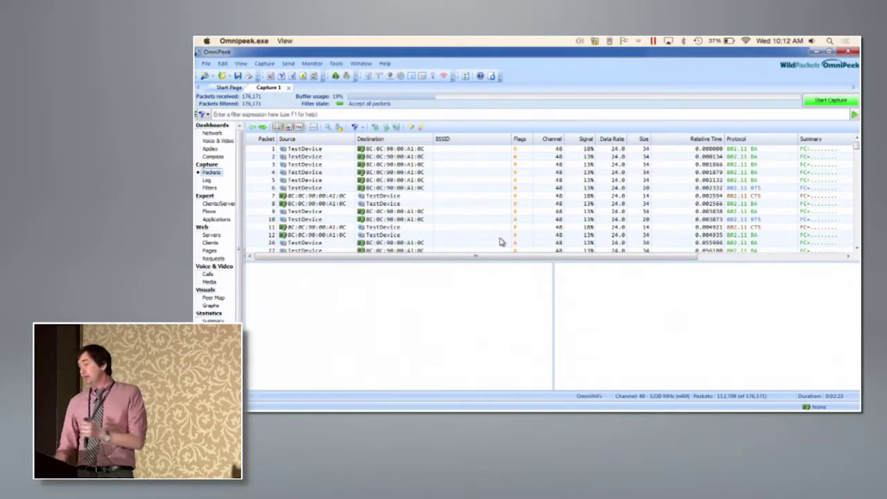
key("ctrl+w")
key("super+h")
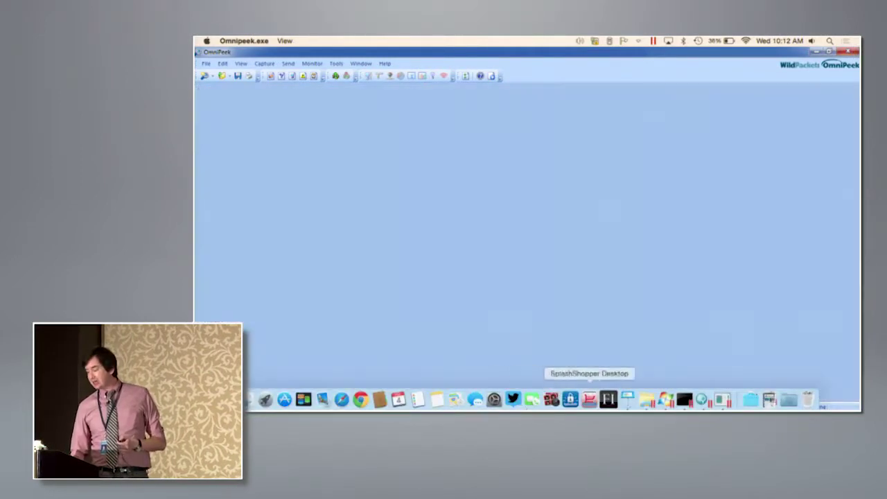